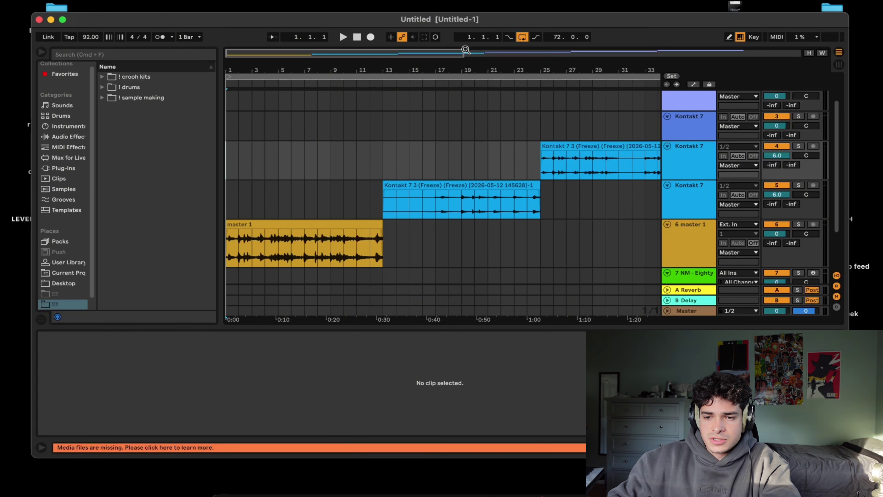
Audition the frozen Kontakt 7 clips on the first two tracks, starting from bar 49 of the arrangement.
{"action": "left_click_drag", "start_coordinate": [461, 53], "coordinate": [675, 60]}
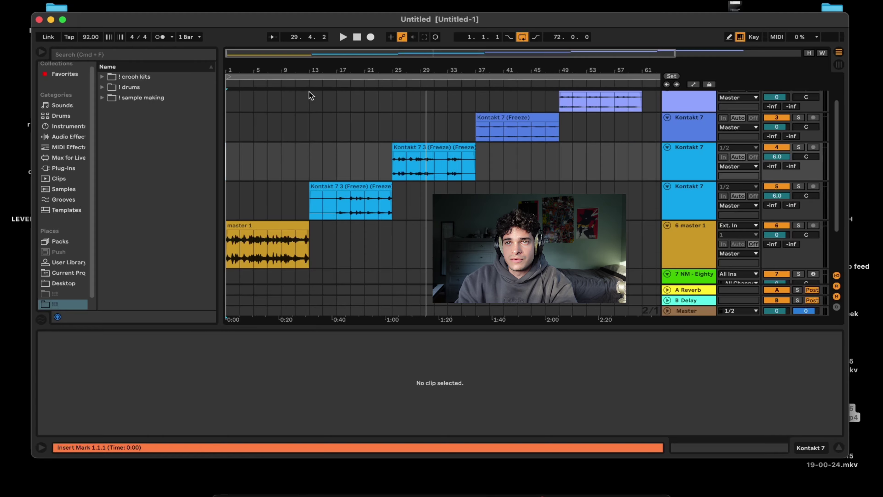
{"action": "scroll", "coordinate": [473, 80], "scroll_direction": "up", "scroll_amount": 2}
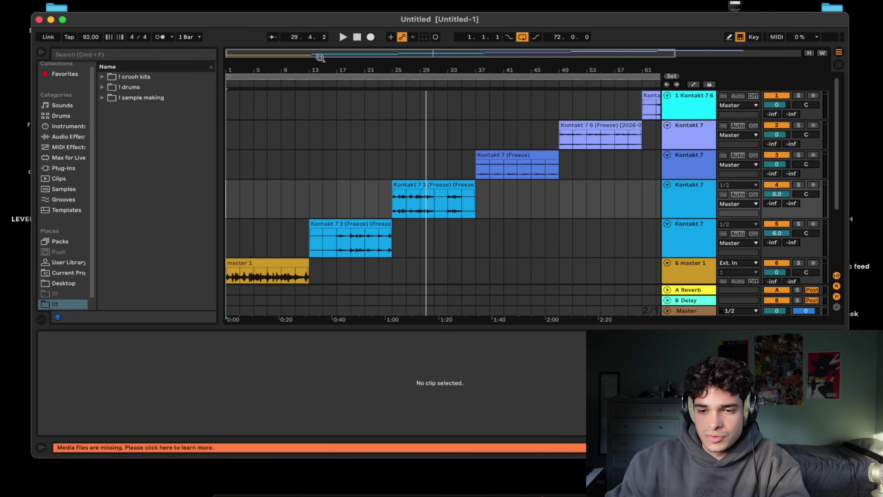
{"action": "left_click_drag", "start_coordinate": [320, 54], "coordinate": [441, 72]}
{"action": "left_click", "coordinate": [441, 72]}
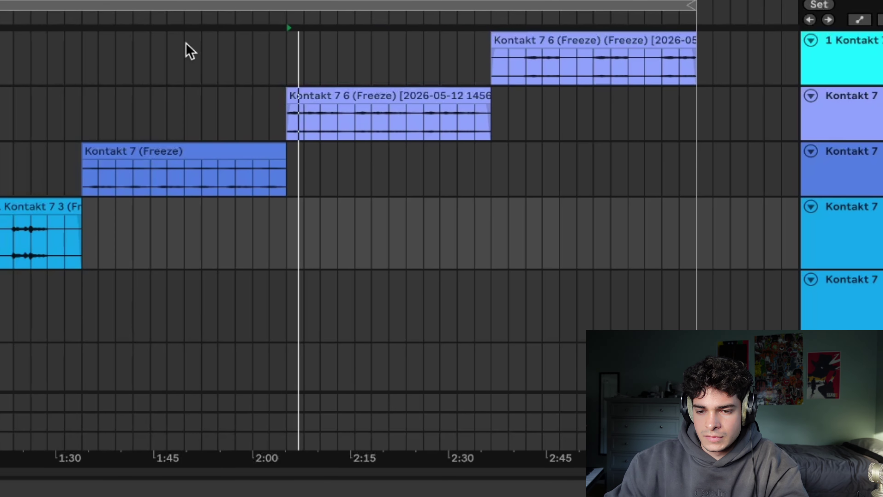
{"action": "key", "text": "space"}
{"action": "key", "text": "space"}
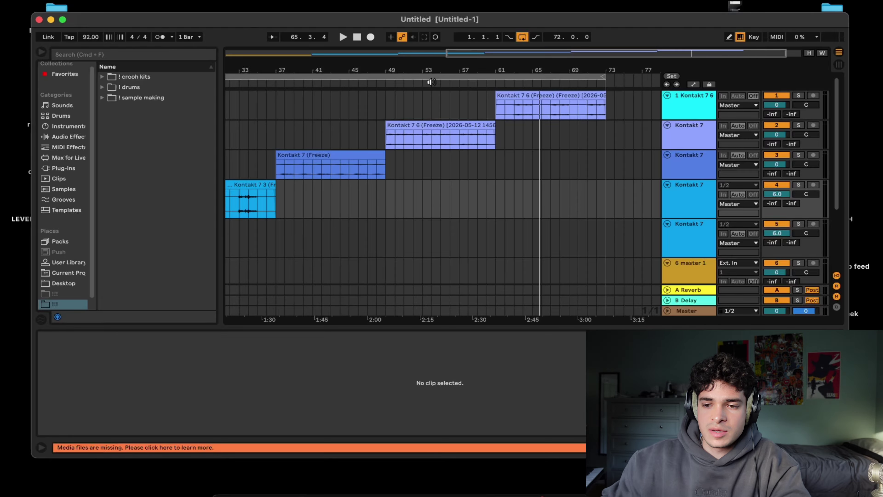
Show the master 1 clip's properties and play the clip from the start of the arrangement.
{"action": "left_click_drag", "start_coordinate": [475, 50], "coordinate": [566, 188]}
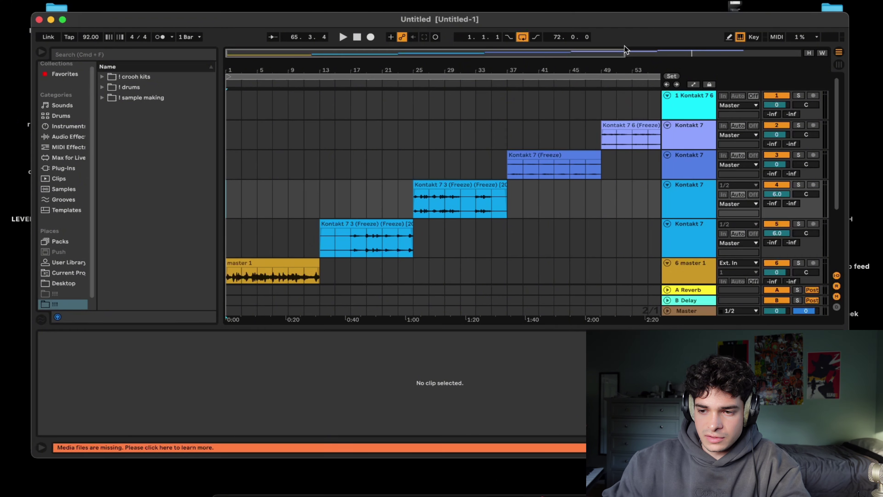
{"action": "left_click_drag", "start_coordinate": [623, 51], "coordinate": [388, 66]}
{"action": "scroll", "coordinate": [372, 144], "scroll_direction": "down", "scroll_amount": 5}
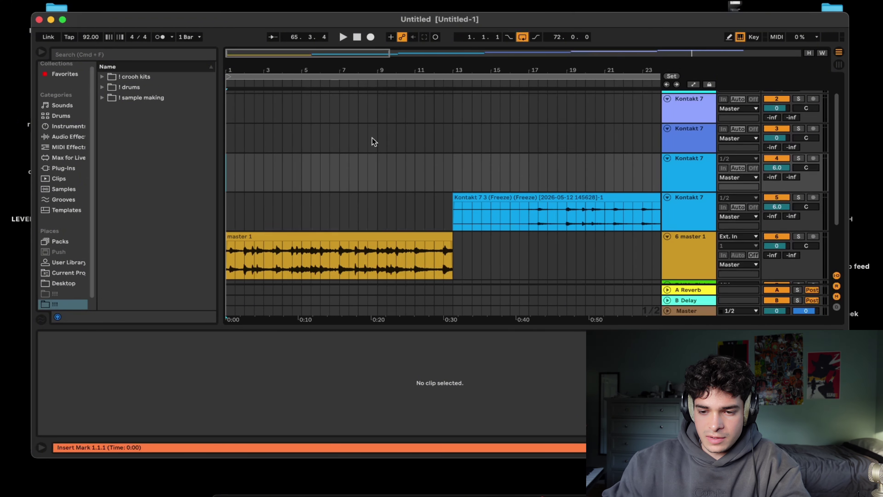
{"action": "left_click", "coordinate": [323, 172]}
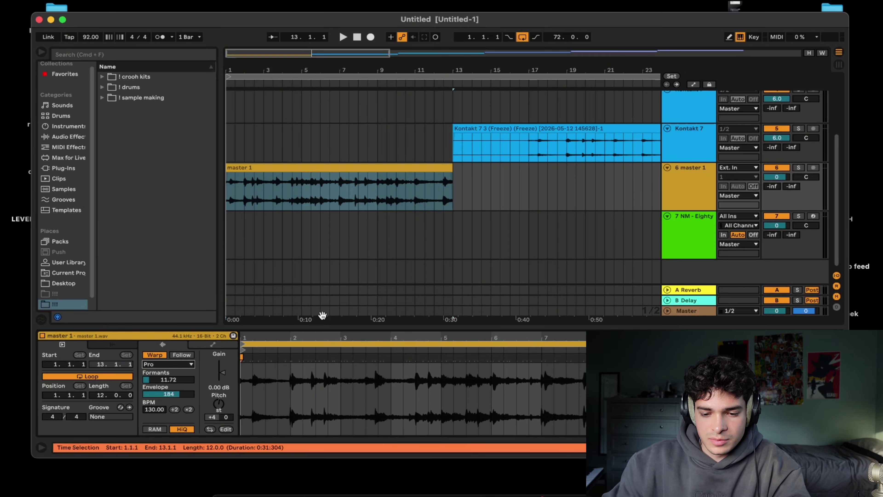
{"action": "left_click", "coordinate": [357, 36]}
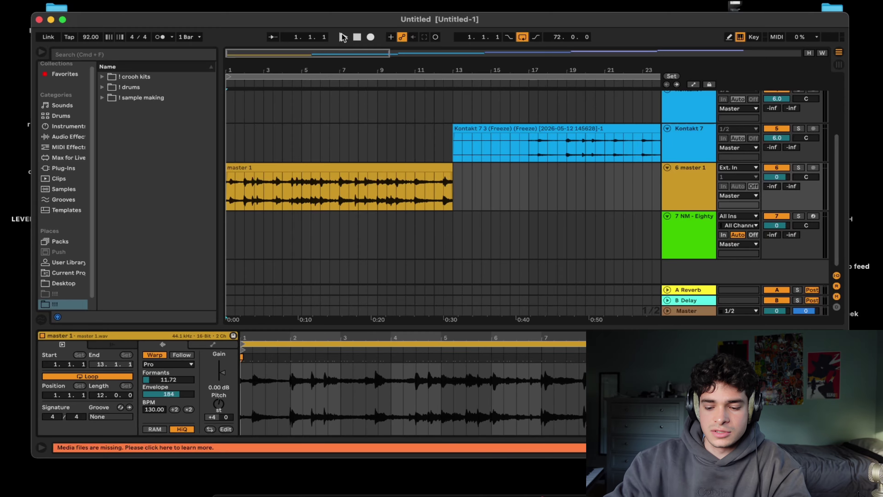
{"action": "left_click", "coordinate": [340, 33]}
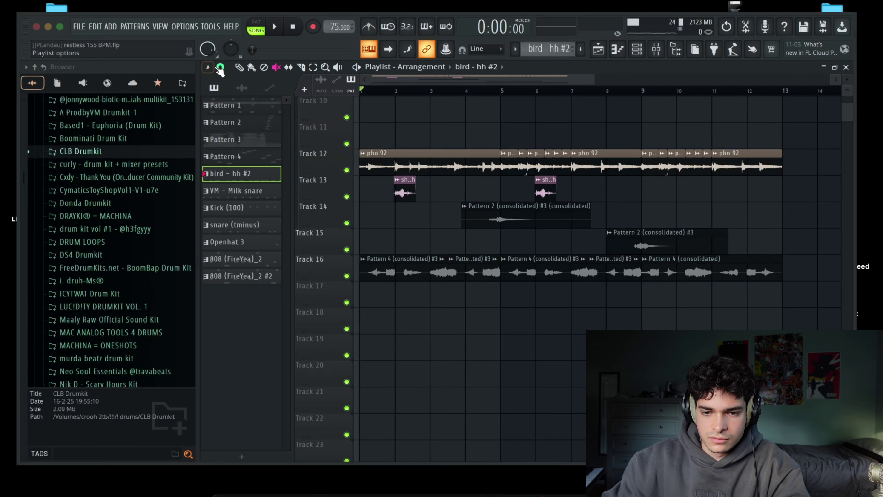
In the FL Studio playlist, set the snap to Beat with Track 12 soloed.
{"action": "left_click_drag", "start_coordinate": [594, 78], "coordinate": [621, 80]}
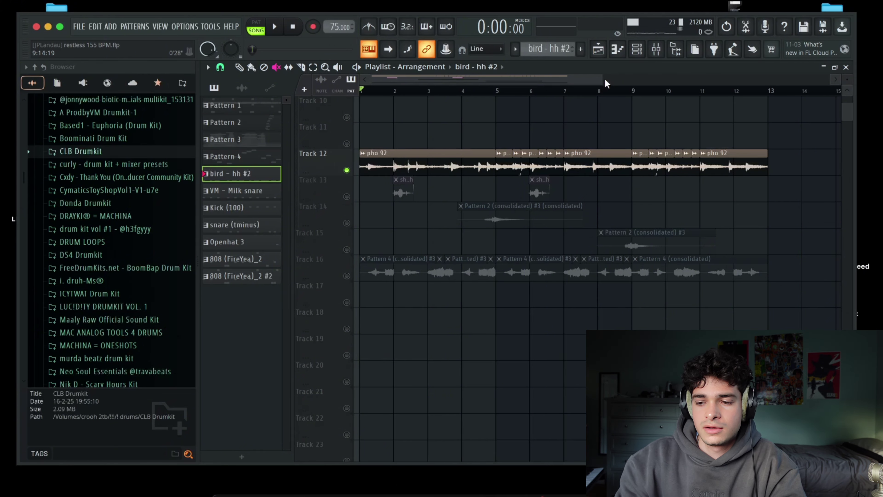
{"action": "mouse_move", "coordinate": [597, 80]}
{"action": "left_mouse_down"}
{"action": "mouse_move", "coordinate": [539, 75]}
{"action": "mouse_move", "coordinate": [601, 81]}
{"action": "left_mouse_up"}
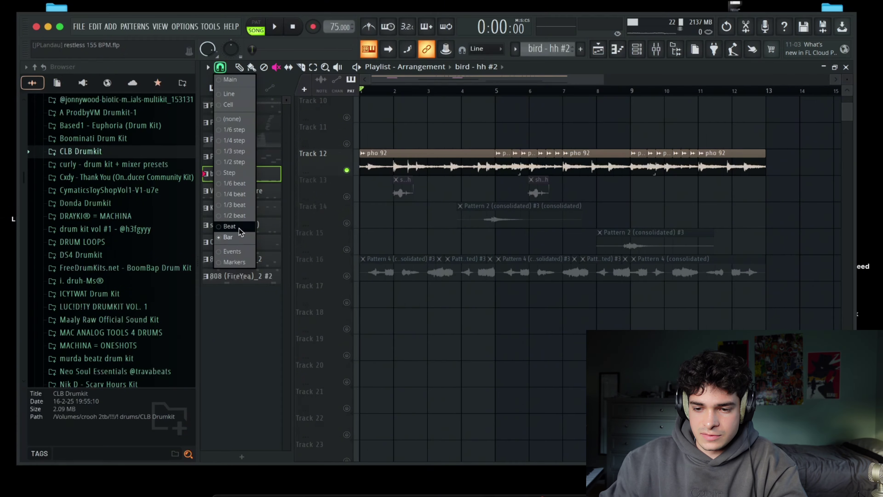
{"action": "left_click", "coordinate": [230, 226]}
Play the pho 92 chops on Track 12 from bar 5 and open the first short chop's channel settings.
{"action": "left_click", "coordinate": [495, 92]}
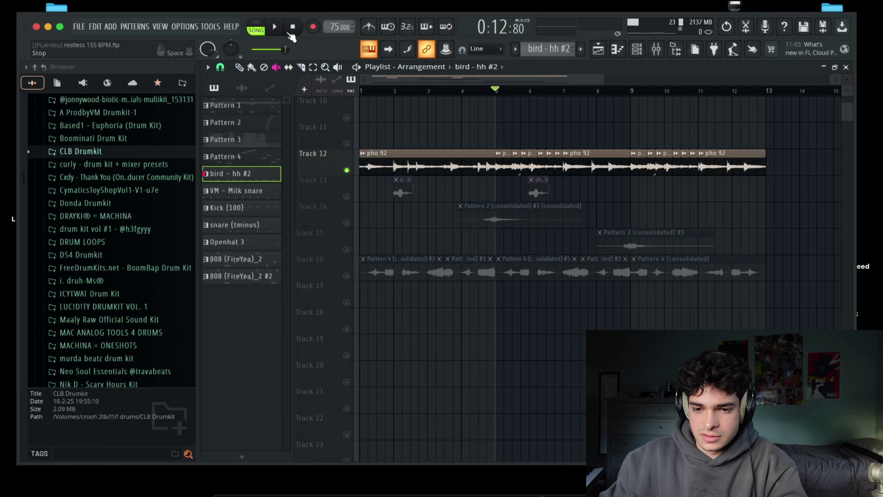
{"action": "key", "text": "space"}
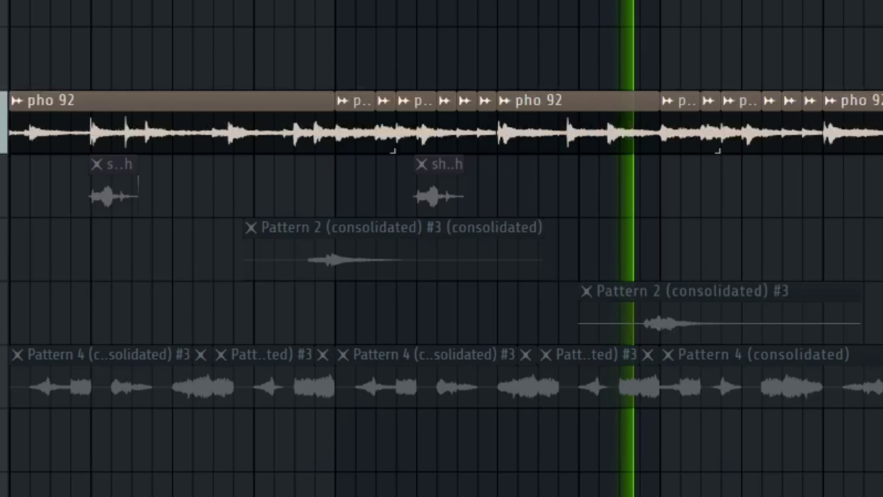
{"action": "key", "text": "space"}
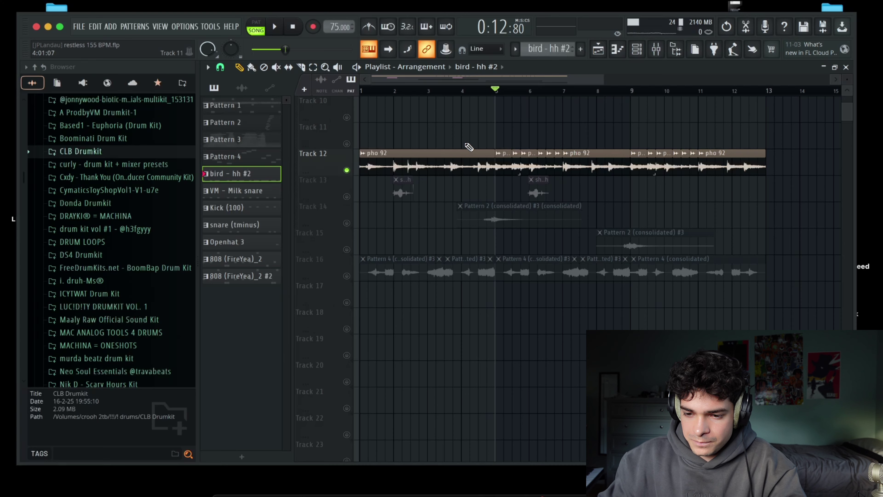
{"action": "left_click", "coordinate": [500, 154]}
{"action": "left_click", "coordinate": [533, 258]}
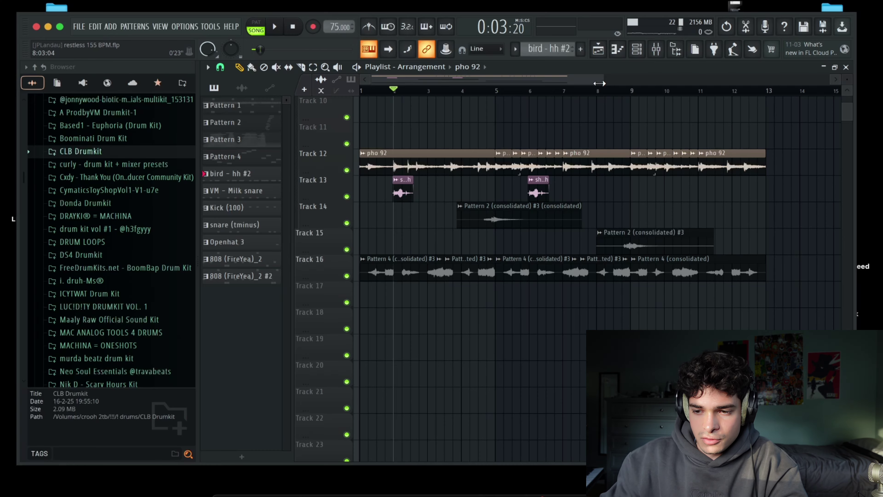
Mute Tracks 14 to 16 and play the pho 92 sample together with the vocal clip from around bar 2.
{"action": "left_click_drag", "start_coordinate": [599, 84], "coordinate": [504, 83]}
{"action": "left_click_drag", "start_coordinate": [346, 222], "coordinate": [347, 275]}
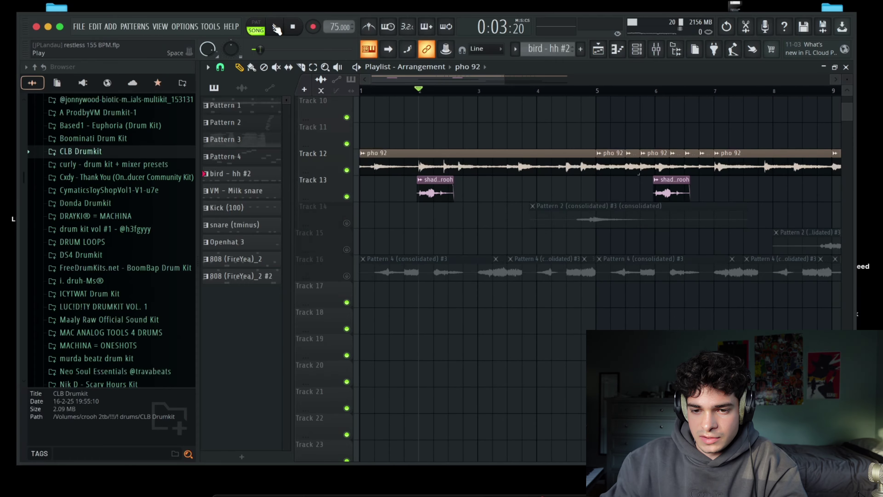
{"action": "left_click", "coordinate": [277, 27]}
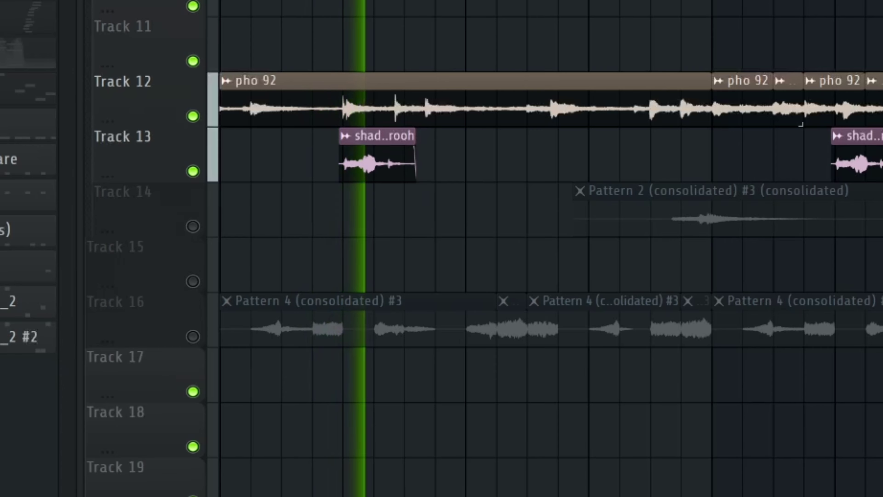
{"action": "key", "text": "space"}
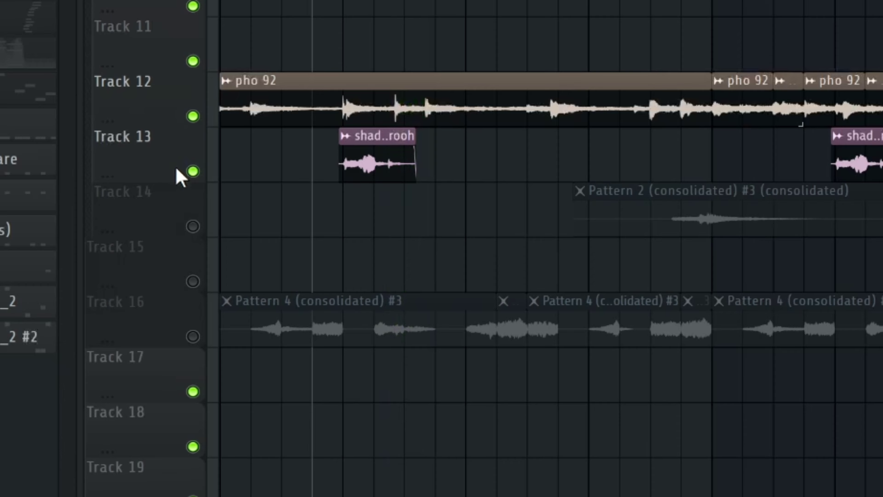
Solo Track 13 and listen to the first vocal run clip on its own.
{"action": "left_click", "coordinate": [193, 171], "text": "ctrl"}
{"action": "key", "text": "space"}
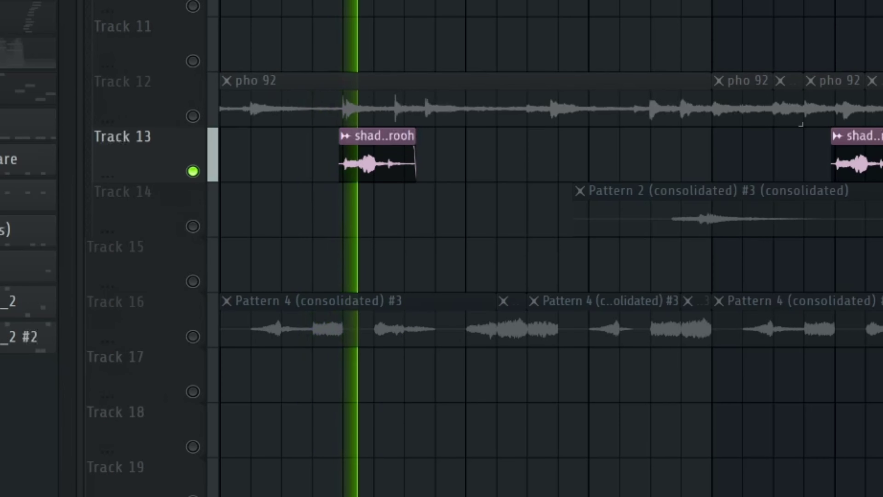
{"action": "key", "text": "space"}
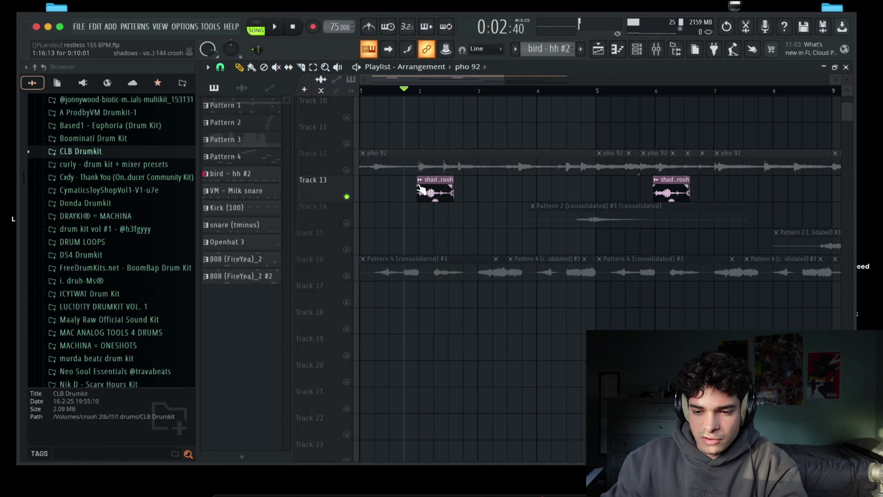
Inspect the shadows vocal run clip's pitch shift in its channel settings and the effects on its mixer insert.
{"action": "left_click", "coordinate": [345, 136]}
{"action": "left_click", "coordinate": [455, 284]}
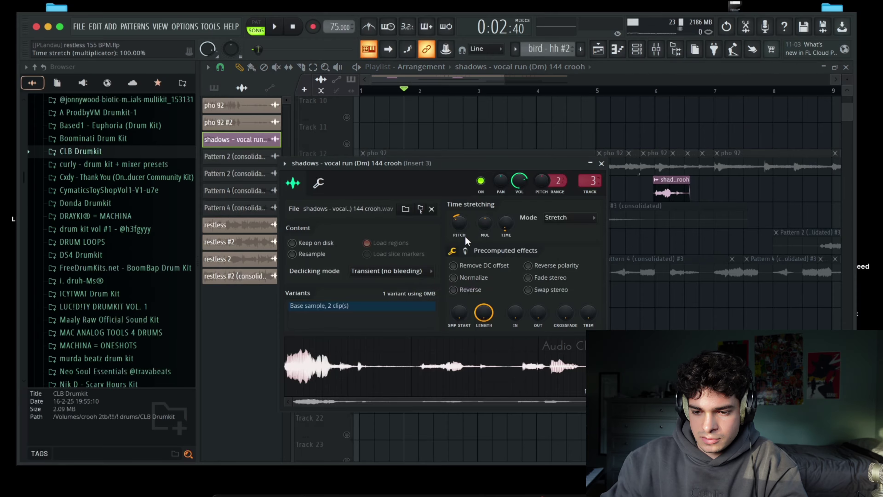
{"action": "scroll", "coordinate": [590, 155], "scroll_direction": "down", "scroll_amount": 2}
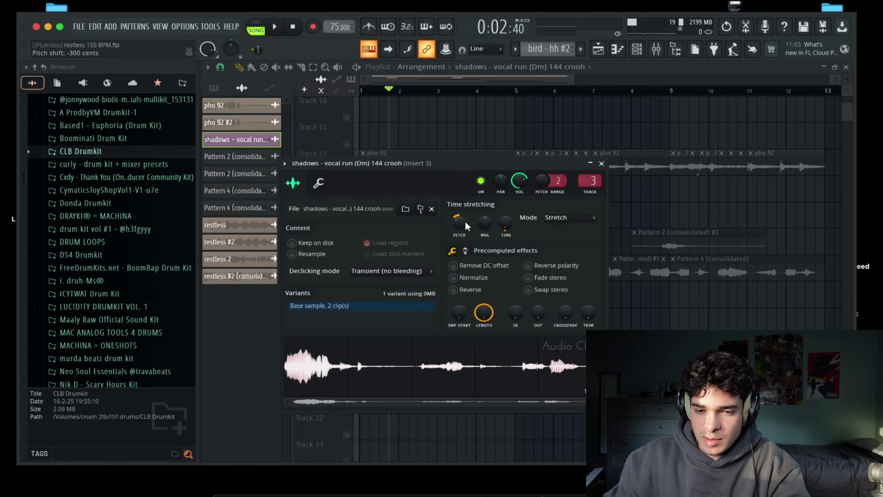
{"action": "left_click", "coordinate": [657, 52]}
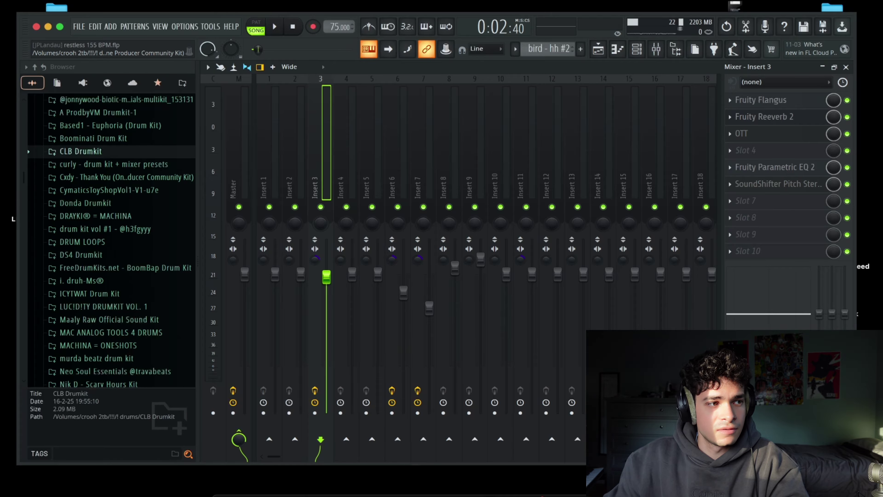
Enable Tracks 12 to 15 in the playlist and play them from partway through bar 4.
{"action": "key", "text": "F5"}
{"action": "left_click", "coordinate": [330, 218]}
{"action": "left_click", "coordinate": [313, 154], "text": "ctrl"}
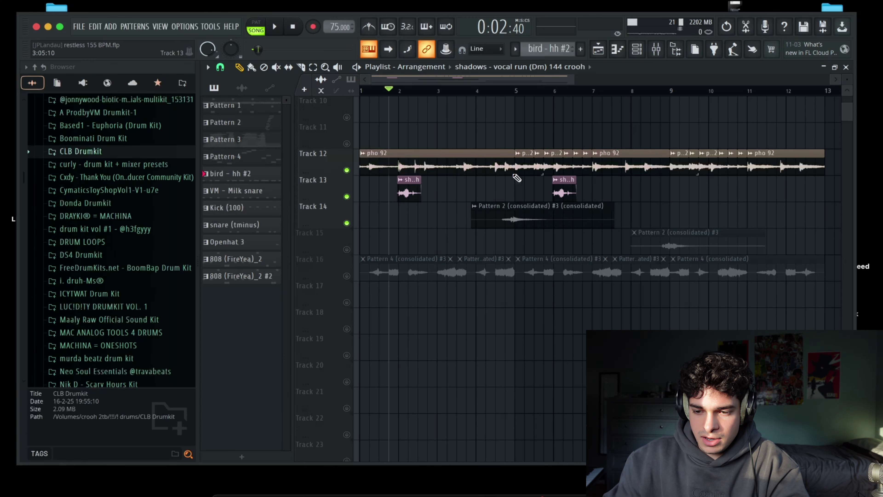
{"action": "left_click", "coordinate": [504, 91]}
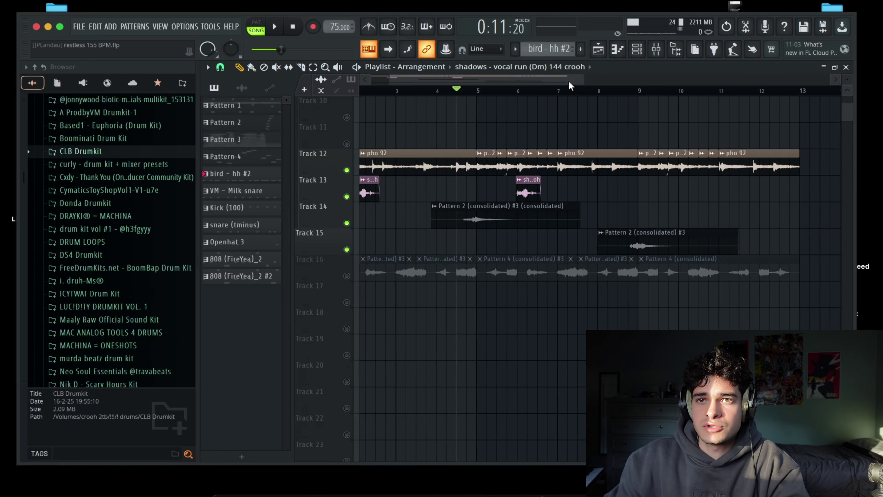
{"action": "left_click", "coordinate": [275, 30]}
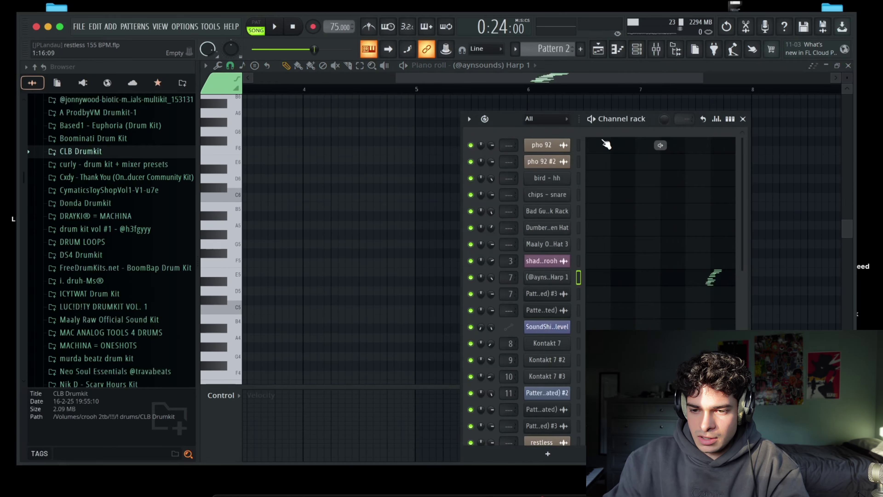
Examine Pattern 2's Harp 1 notes in the piano roll, then open the channel settings of the consolidated clip on Track 14.
{"action": "left_click_drag", "start_coordinate": [586, 74], "coordinate": [616, 55]}
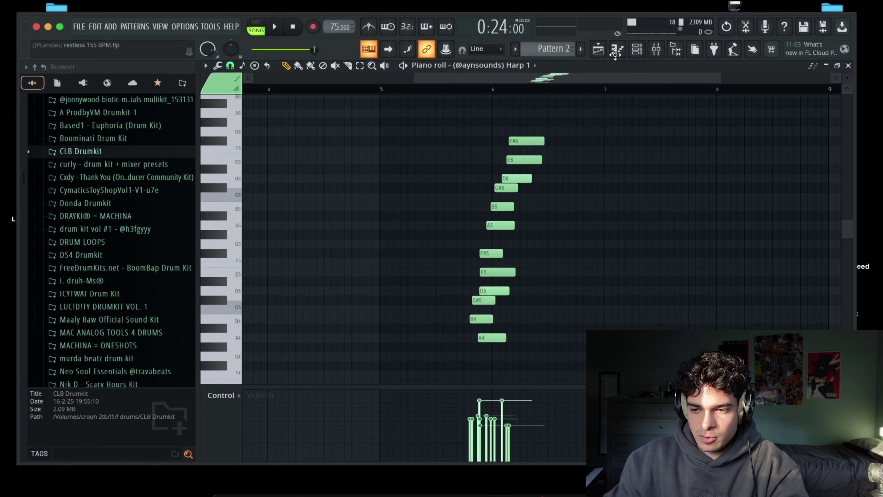
{"action": "left_click", "coordinate": [598, 50]}
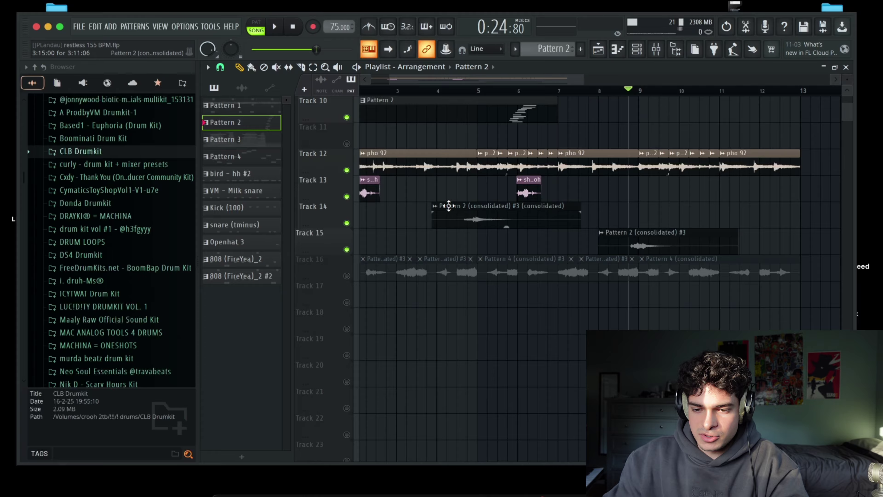
{"action": "left_click", "coordinate": [438, 207]}
{"action": "left_click", "coordinate": [476, 313]}
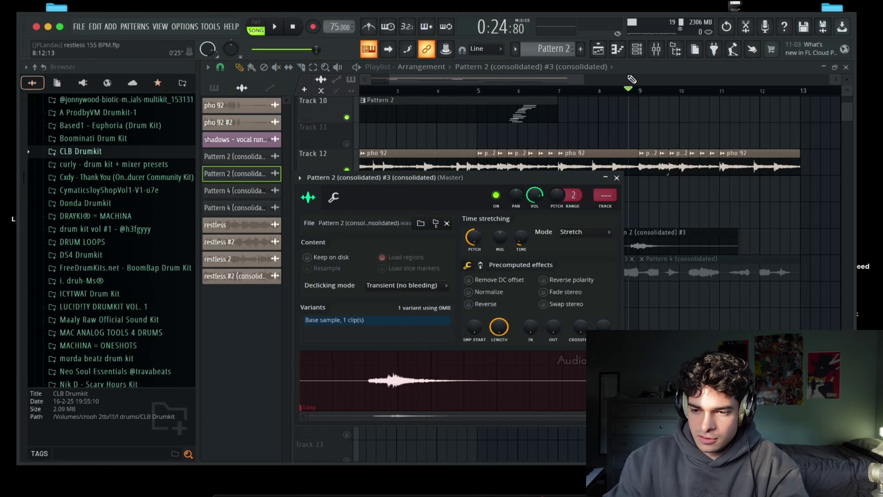
Review the effect chain on mixer Insert 7 and return to the playlist.
{"action": "left_click", "coordinate": [655, 52]}
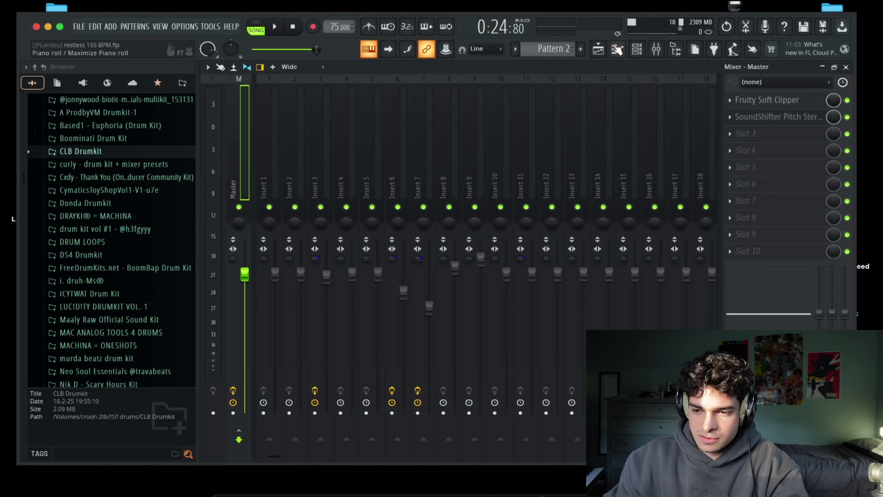
{"action": "left_click", "coordinate": [507, 106]}
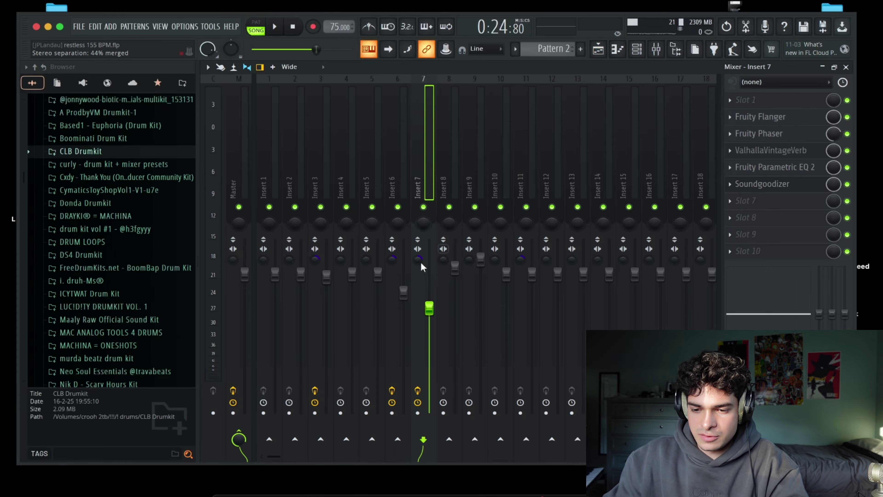
{"action": "left_click", "coordinate": [599, 49]}
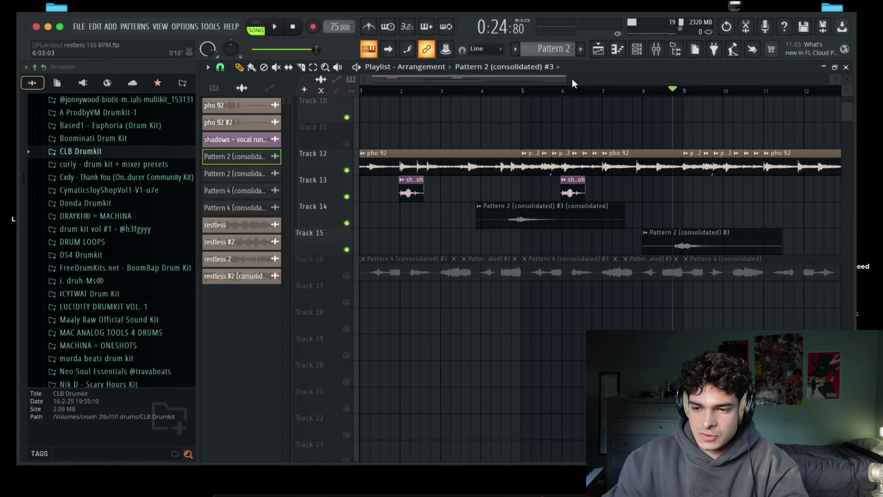
Unmute all playlist tracks, including Track 16, and play the full arrangement from the start.
{"action": "left_click", "coordinate": [215, 88]}
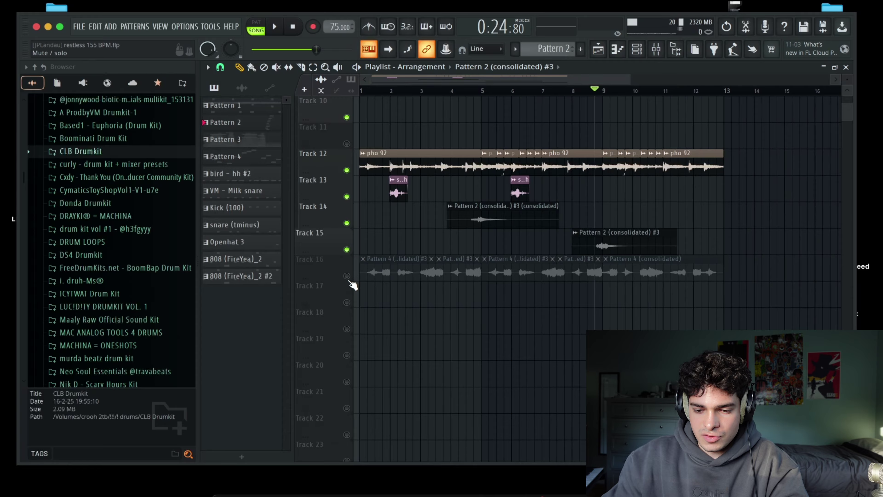
{"action": "right_click", "coordinate": [347, 276]}
{"action": "right_click", "coordinate": [347, 277]}
{"action": "left_click", "coordinate": [293, 27]}
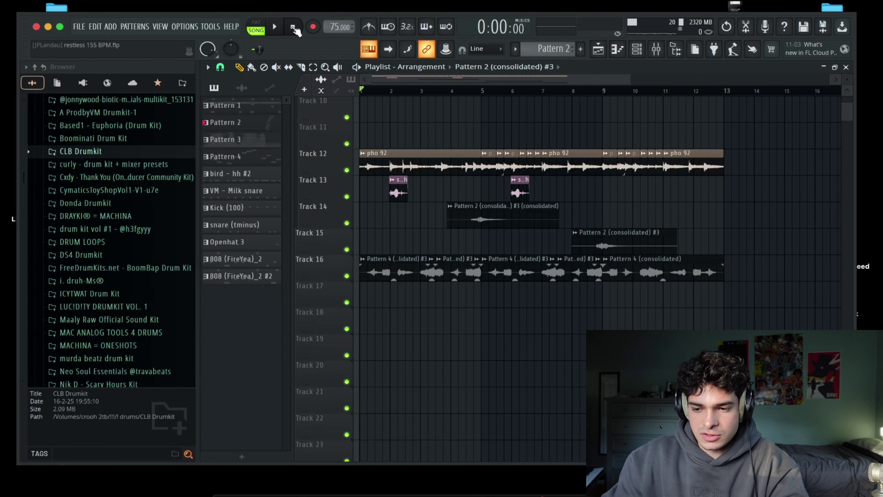
{"action": "left_click", "coordinate": [220, 67]}
{"action": "left_click", "coordinate": [274, 27]}
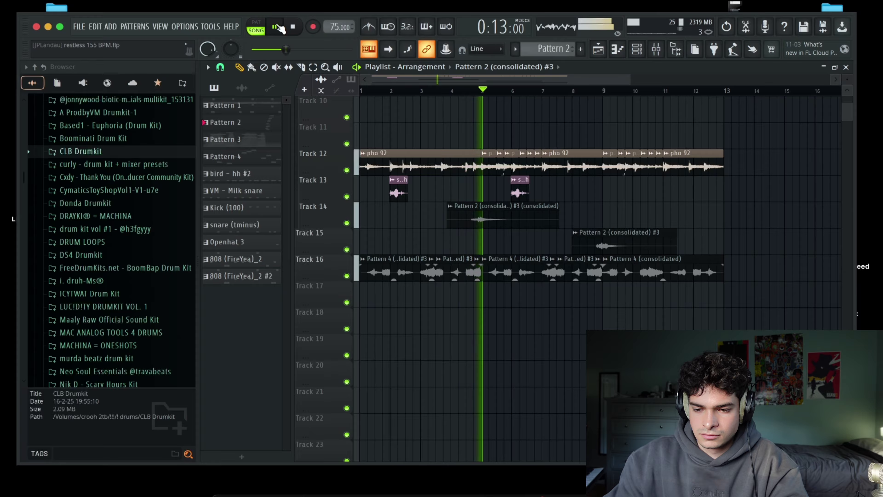
Stop playback, place a Pattern 3 clip at bar 1 of Track 18 and open its notes in the piano roll.
{"action": "left_click", "coordinate": [293, 27]}
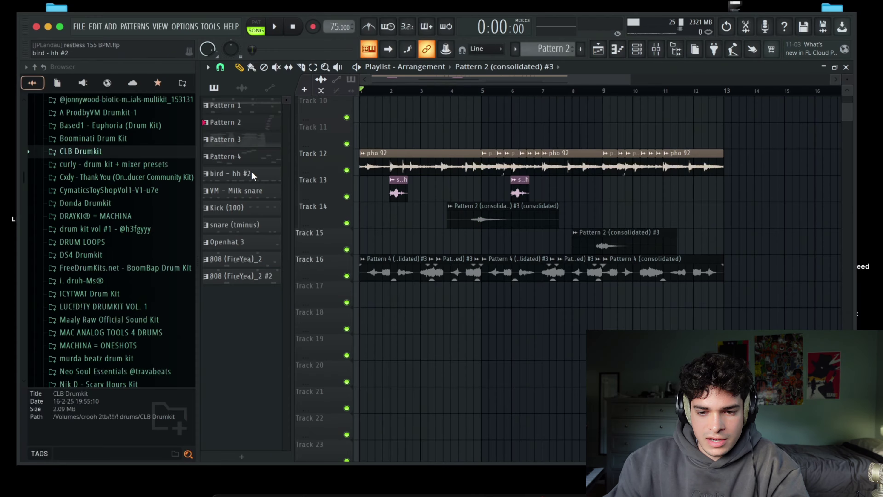
{"action": "left_click_drag", "start_coordinate": [390, 318], "coordinate": [372, 309]}
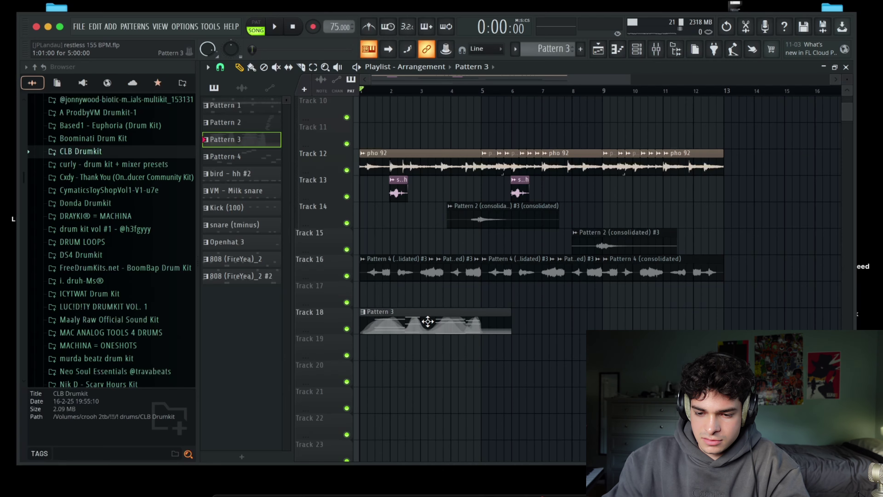
{"action": "double_click", "coordinate": [426, 322]}
{"action": "scroll", "coordinate": [504, 140], "scroll_direction": "up", "scroll_amount": 5}
Review the Spitfire Chamber Strings violas loaded in Pattern 3's Kontakt 7 channel, dismissing the help bubble, and return to the playlist.
{"action": "left_click", "coordinate": [637, 49]}
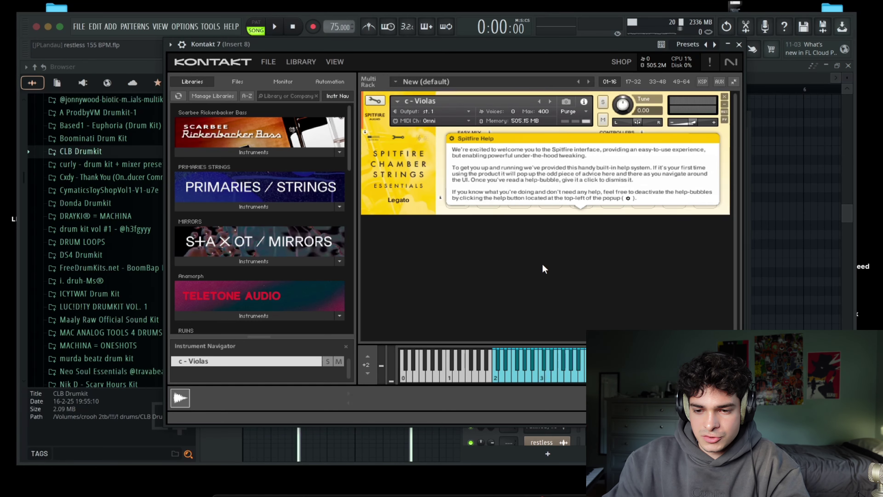
{"action": "left_click", "coordinate": [582, 193]}
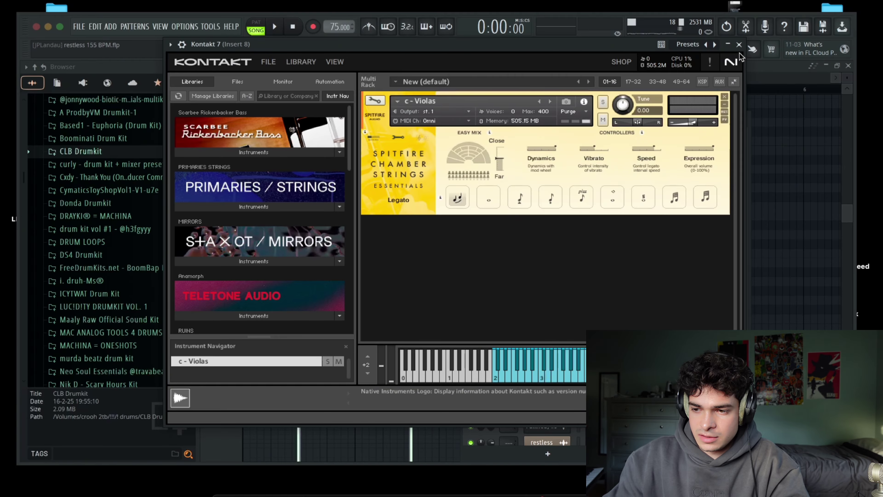
{"action": "left_click", "coordinate": [739, 45]}
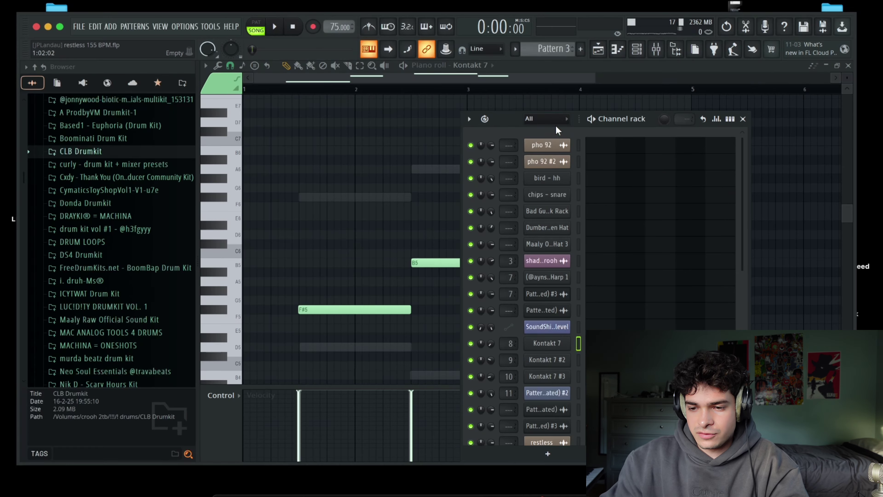
{"action": "left_click_drag", "start_coordinate": [501, 115], "coordinate": [293, 89]}
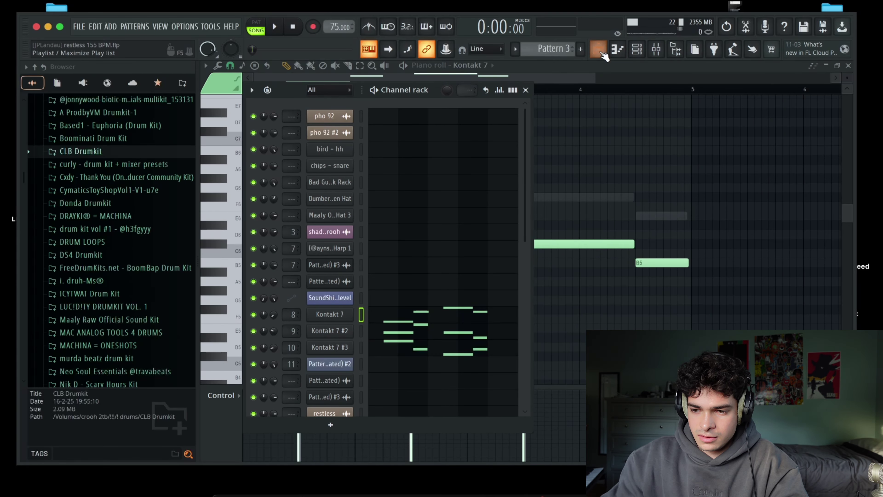
{"action": "left_click", "coordinate": [602, 53]}
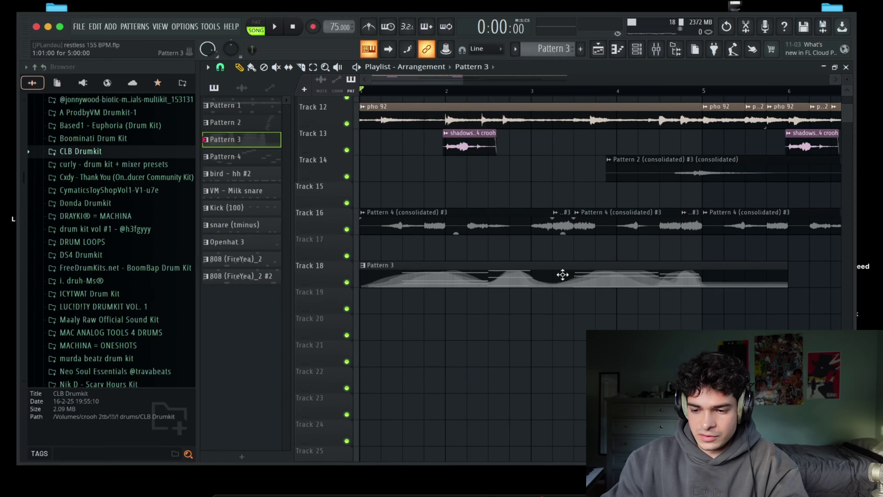
Show the channel volume curve beneath Pattern 3's Kontakt 7 notes, change the piano roll's snap setting and return to the playlist.
{"action": "double_click", "coordinate": [562, 274]}
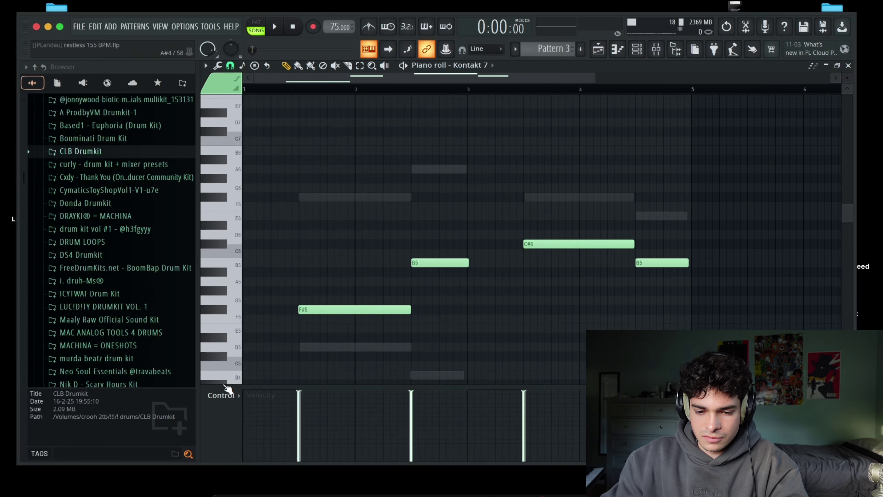
{"action": "left_click", "coordinate": [221, 395]}
{"action": "left_click", "coordinate": [362, 421]}
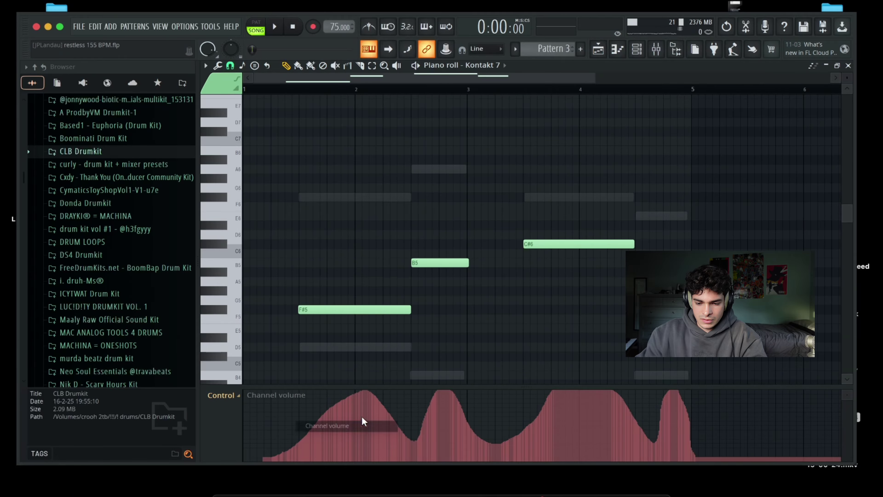
{"action": "left_click", "coordinate": [232, 68]}
{"action": "left_click", "coordinate": [244, 118]}
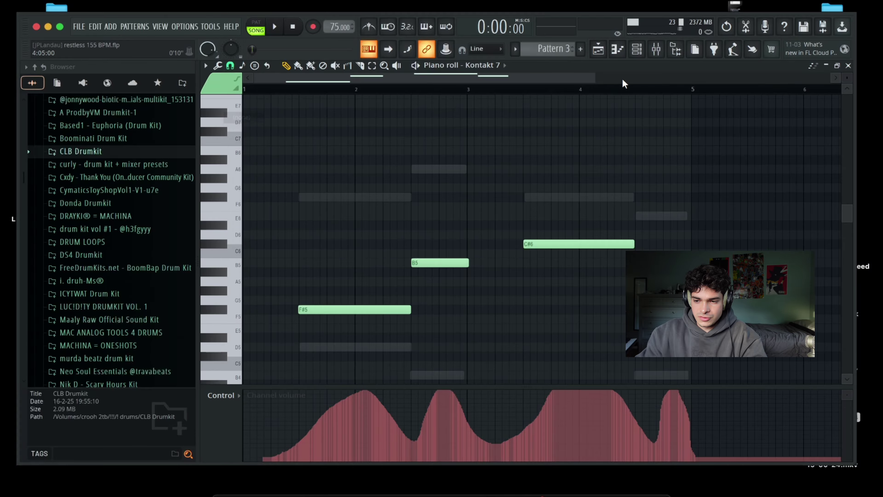
{"action": "left_click_drag", "start_coordinate": [593, 77], "coordinate": [650, 166]}
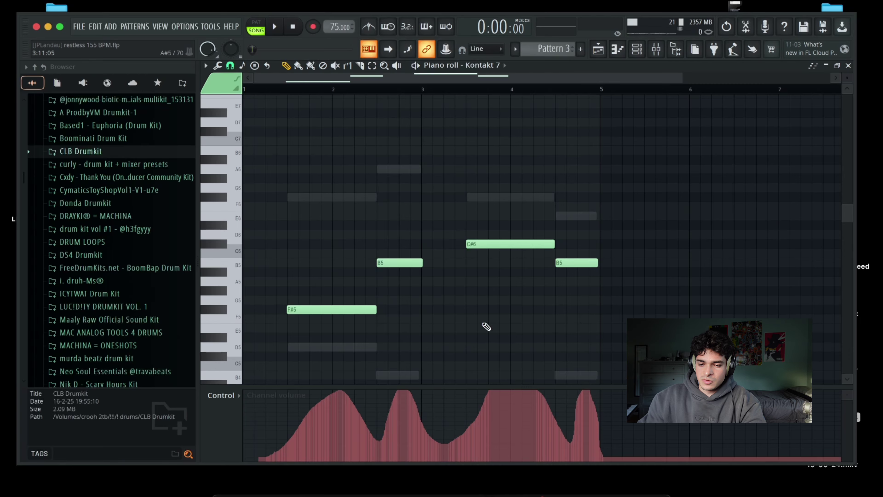
{"action": "left_click", "coordinate": [598, 49]}
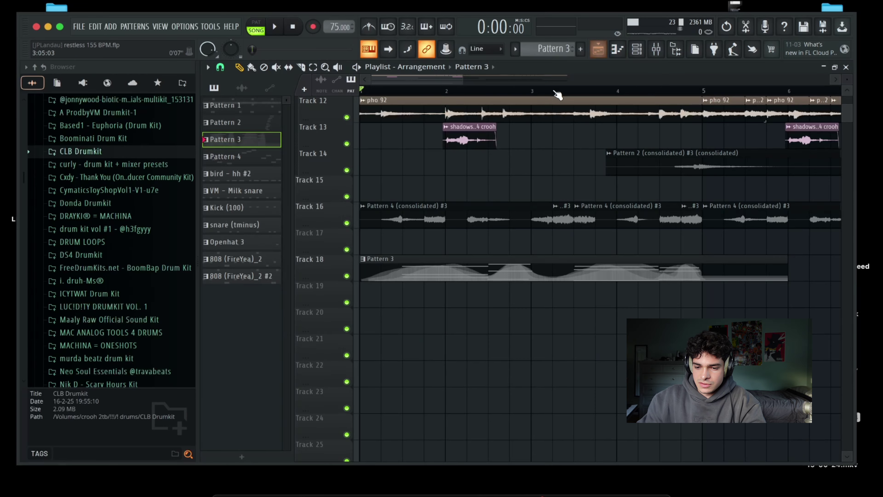
Solo Track 18 and listen to the Pattern 3 strings from the start through bar 4, stopping playback at bar 5.
{"action": "left_click_drag", "start_coordinate": [462, 80], "coordinate": [525, 81]}
{"action": "key", "text": "space"}
{"action": "right_click", "coordinate": [347, 276]}
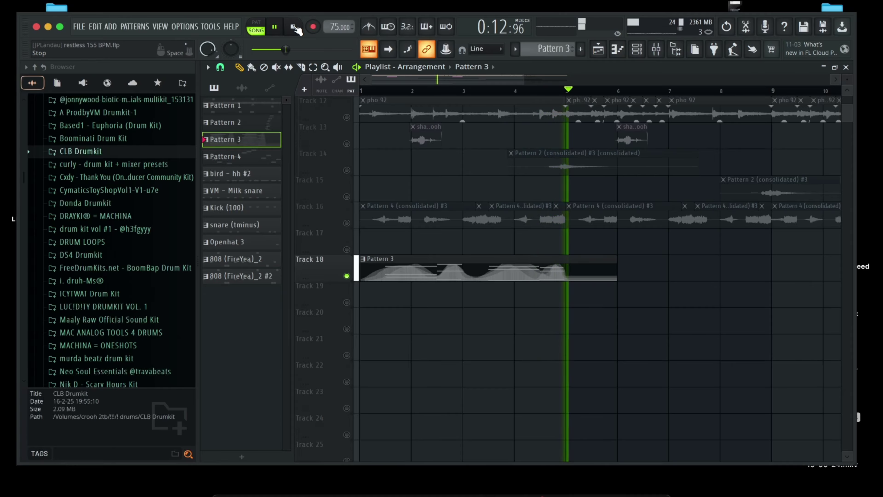
{"action": "left_click", "coordinate": [297, 30]}
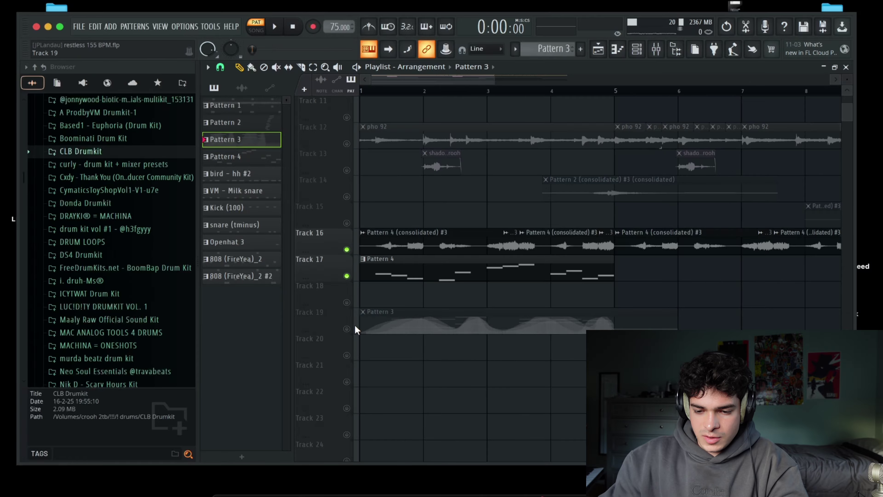
Delete the Pattern 3 clip from Track 19.
{"action": "scroll", "coordinate": [463, 331], "scroll_direction": "up", "scroll_amount": 3}
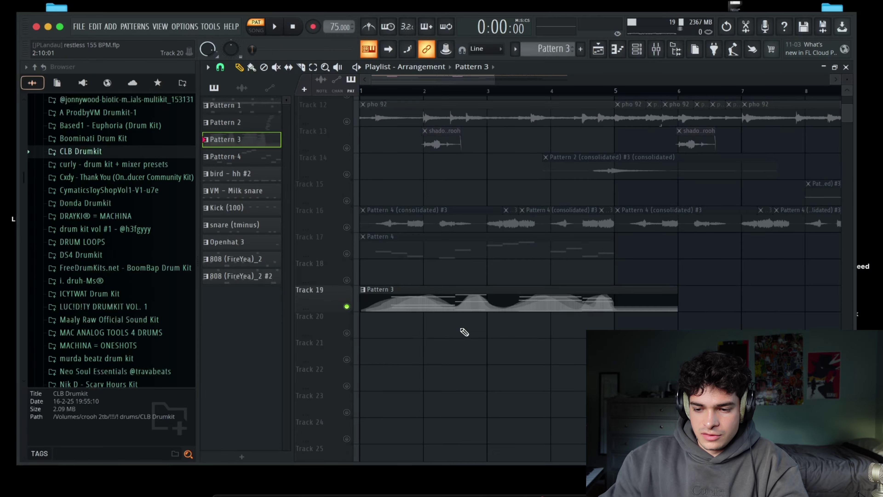
{"action": "right_click", "coordinate": [435, 346]}
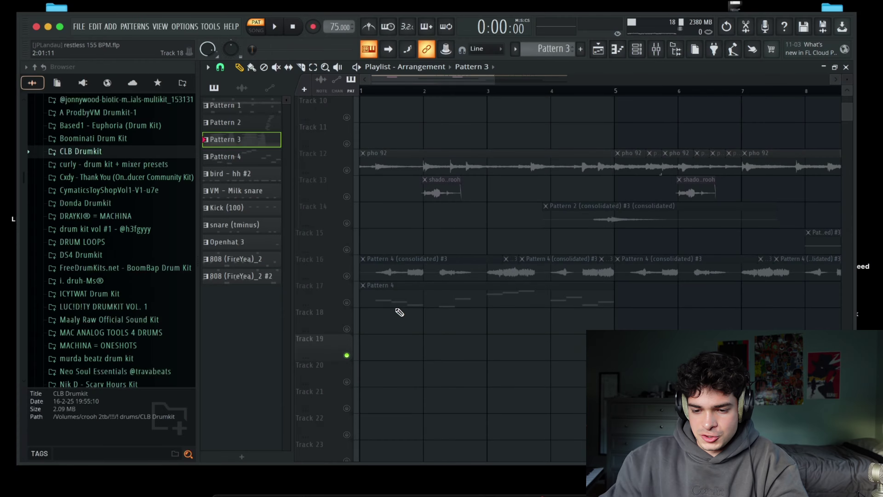
Check Pattern 4's sliced beat notes in the piano roll and delete its clip from Track 17.
{"action": "double_click", "coordinate": [392, 298]}
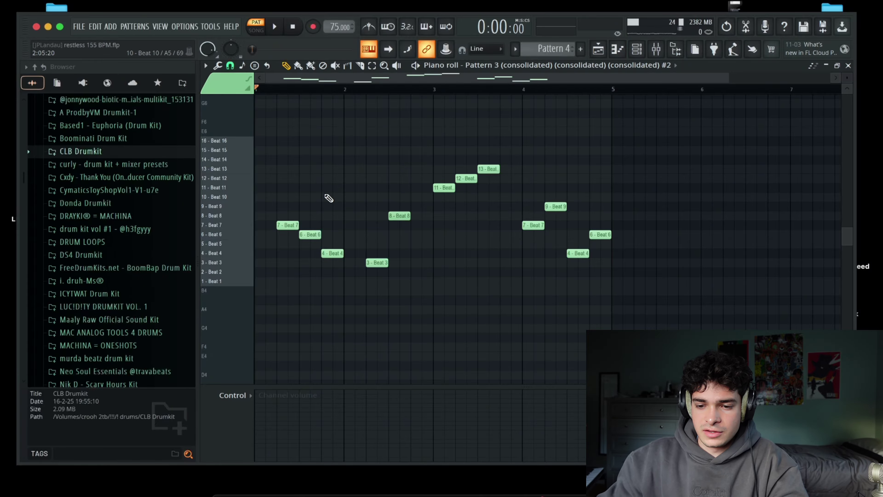
{"action": "left_click", "coordinate": [598, 50]}
{"action": "right_click", "coordinate": [474, 300]}
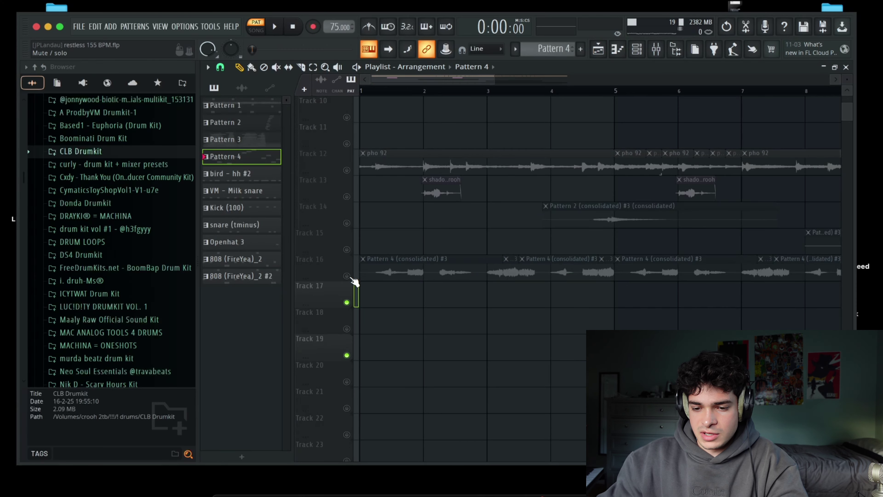
Re-enable every playlist track and play the arrangement from bar 1 in song mode.
{"action": "right_click", "coordinate": [354, 278]}
{"action": "scroll", "coordinate": [355, 279], "scroll_direction": "down", "scroll_amount": 2}
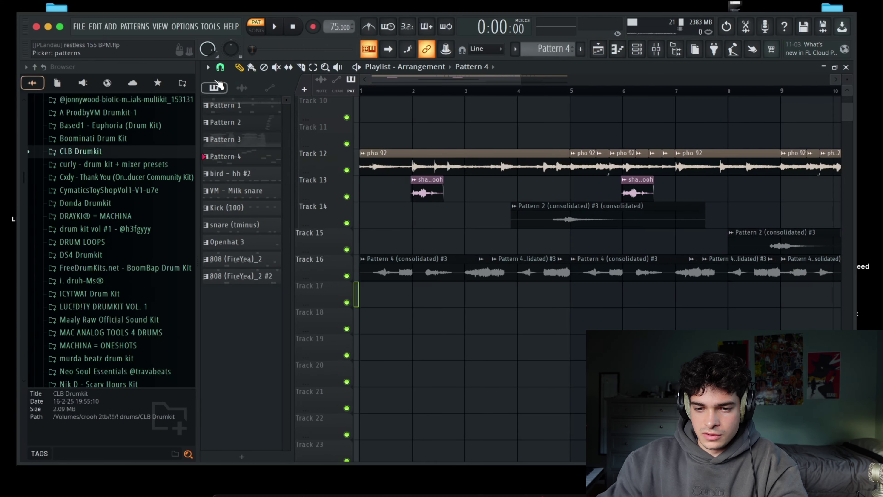
{"action": "scroll", "coordinate": [519, 80], "scroll_direction": "down", "scroll_amount": 2}
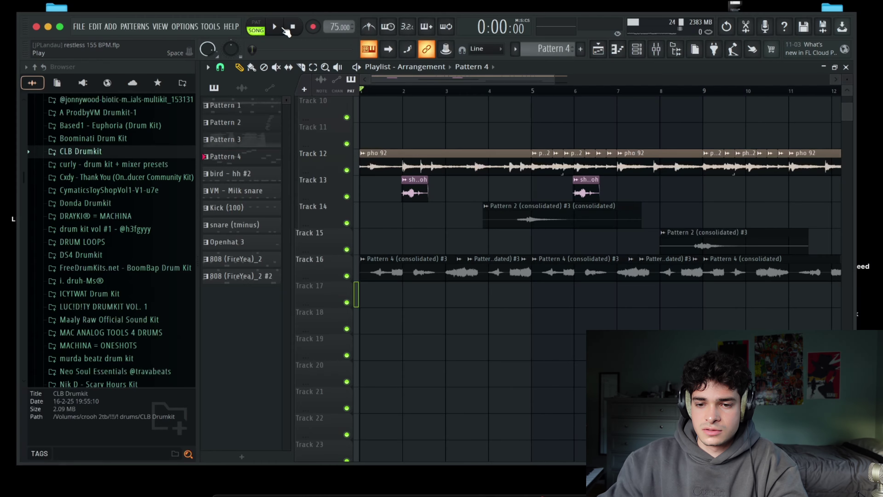
{"action": "left_click", "coordinate": [283, 29]}
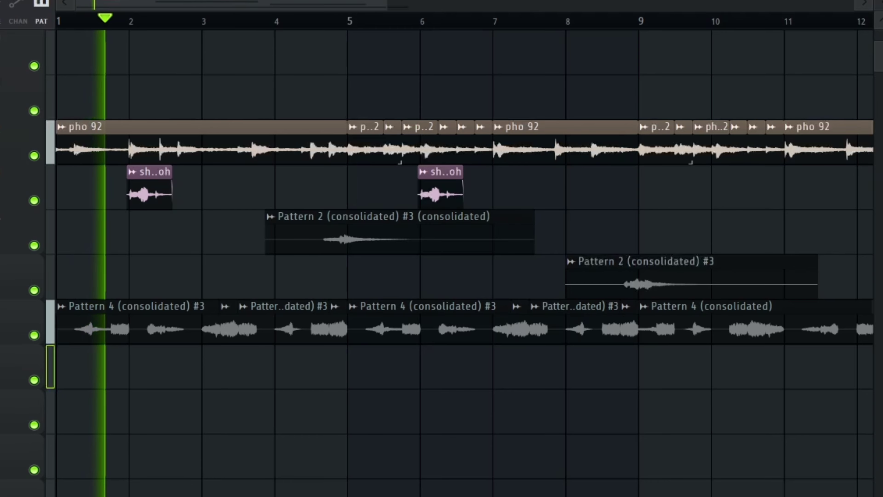